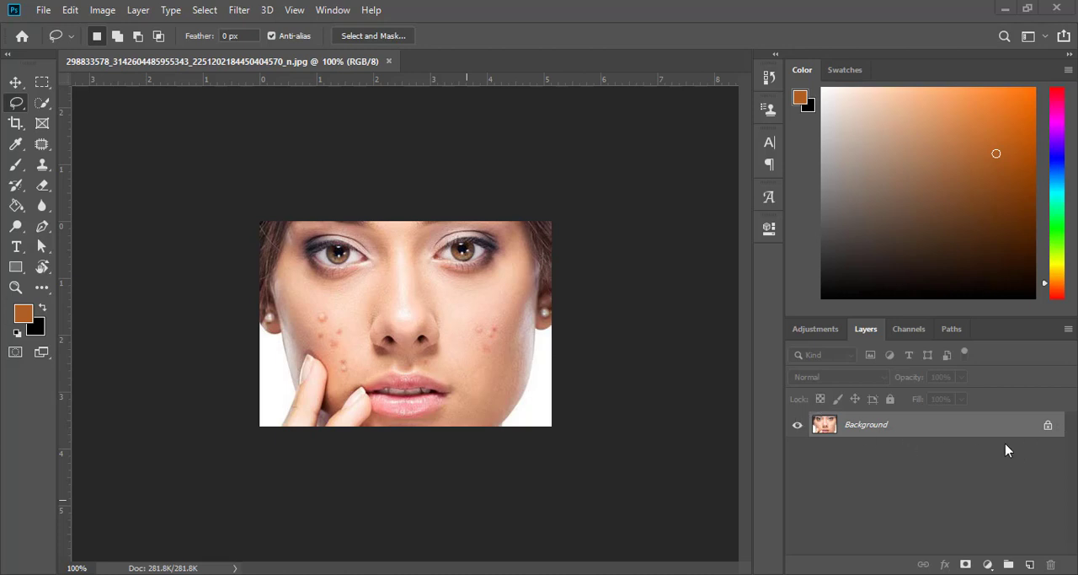
Unlock the Background layer and activate the Spot Healing Brush tool
left_click(1048, 428)
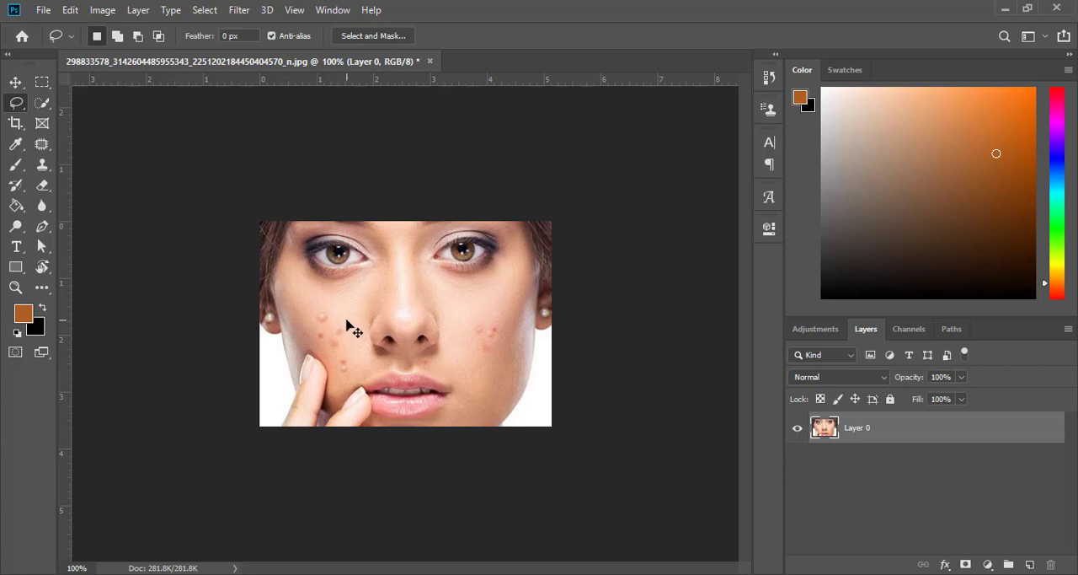
scroll(345, 327, "up", 5)
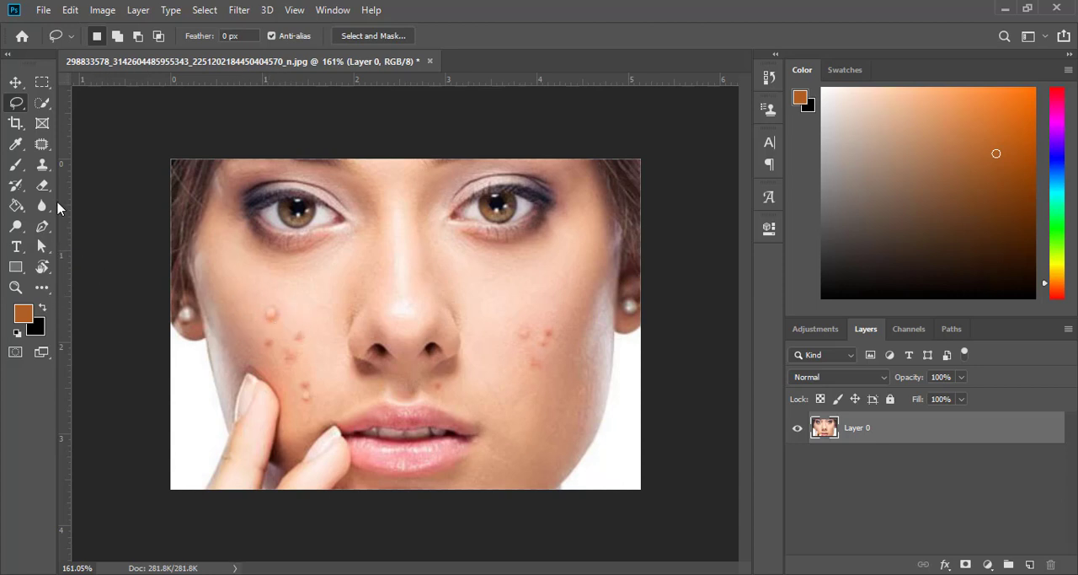
left_click(40, 148)
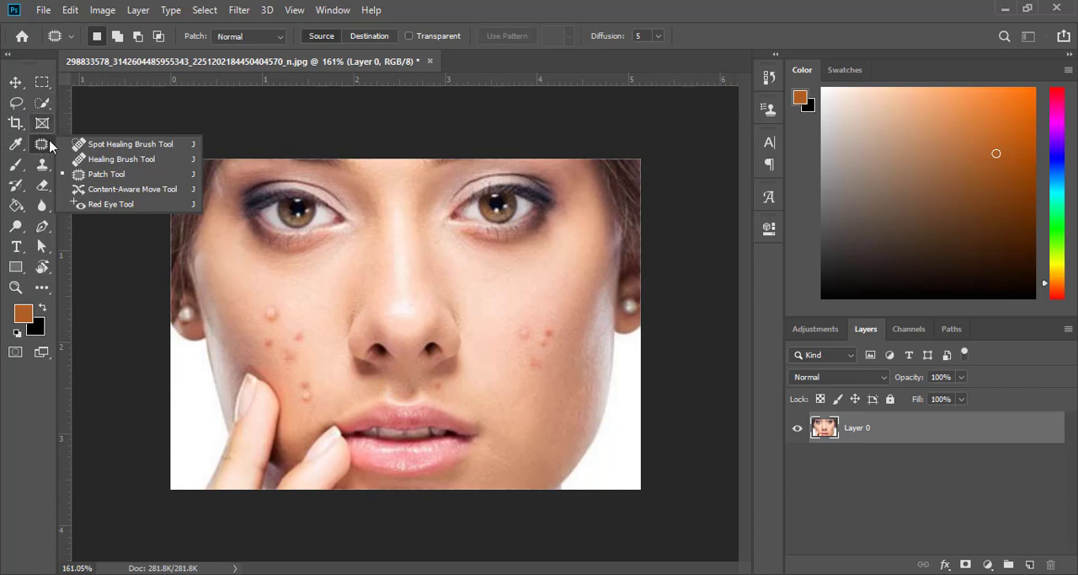
left_click(134, 144)
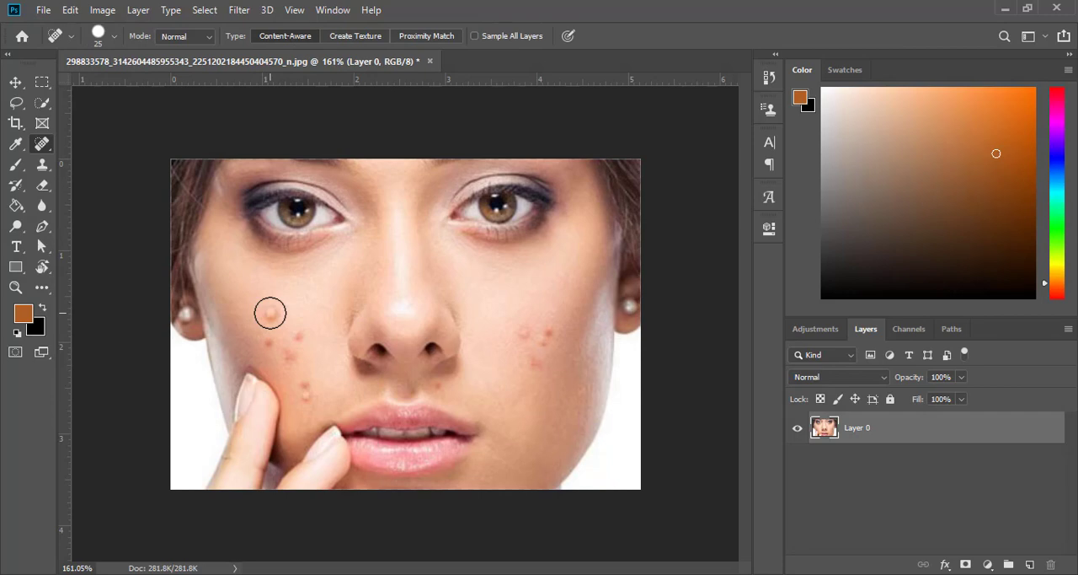
Set the Spot Healing Brush size to 14 px to suit the blemishes on the cheek above the fingers
scroll(270, 312, "up", 4)
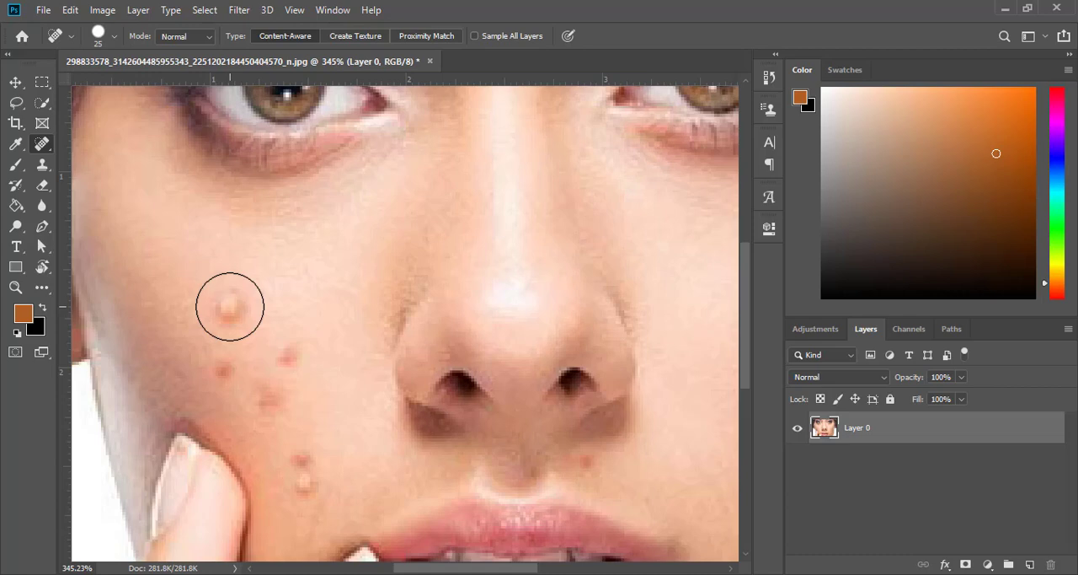
key("bracketleft")
key("bracketright")
key("bracketright")
key("bracketright")
key("bracketright")
key("bracketleft")
key("bracketleft")
key("bracketleft")
right_click(229, 308)
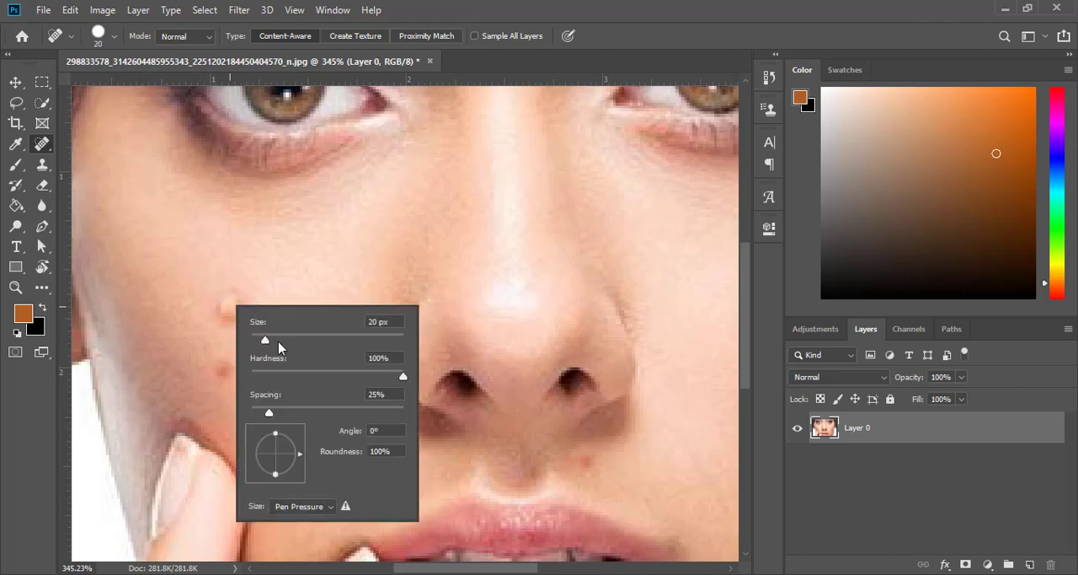
mouse_move(265, 340)
left_mouse_down()
mouse_move(291, 342)
mouse_move(260, 342)
left_mouse_up()
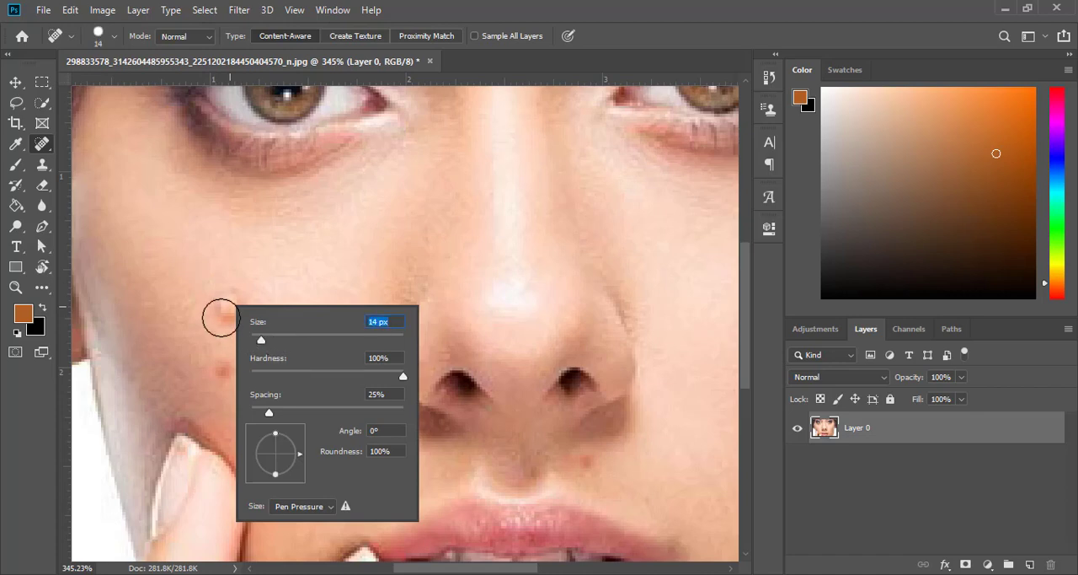
type("[[[[")
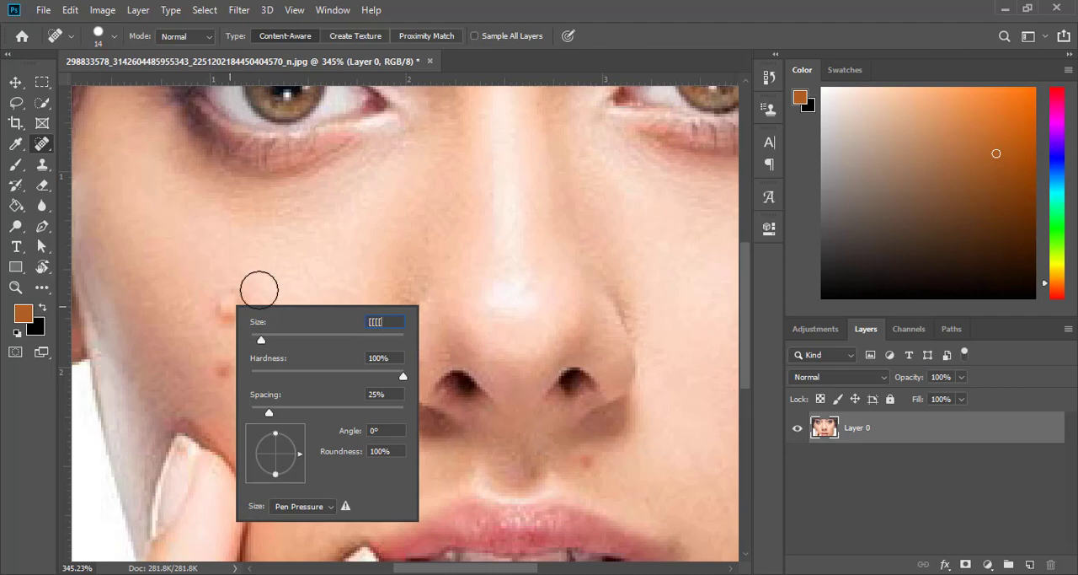
type("[[[[[[[")
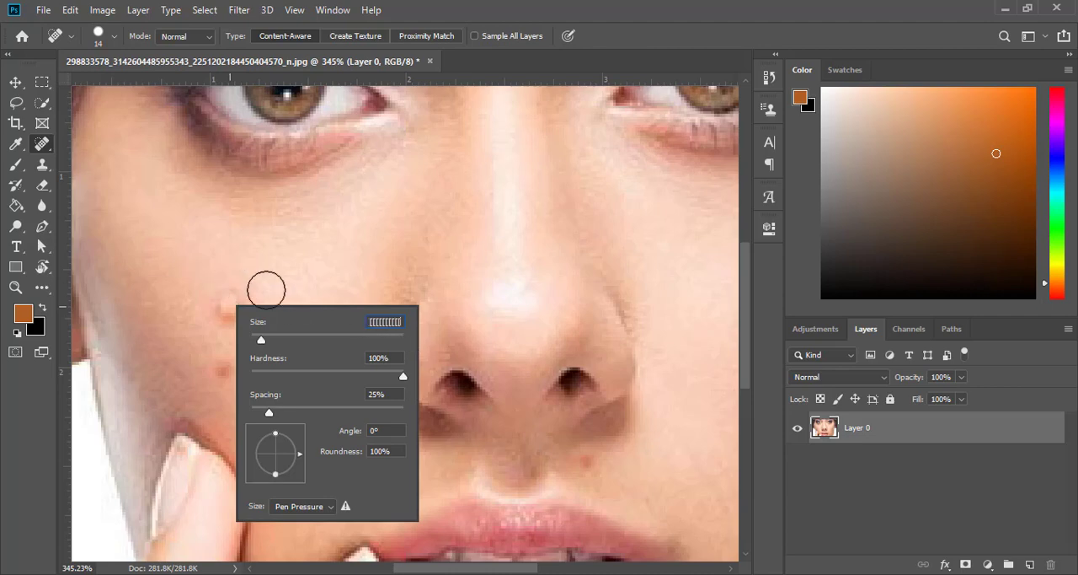
left_click(598, 350)
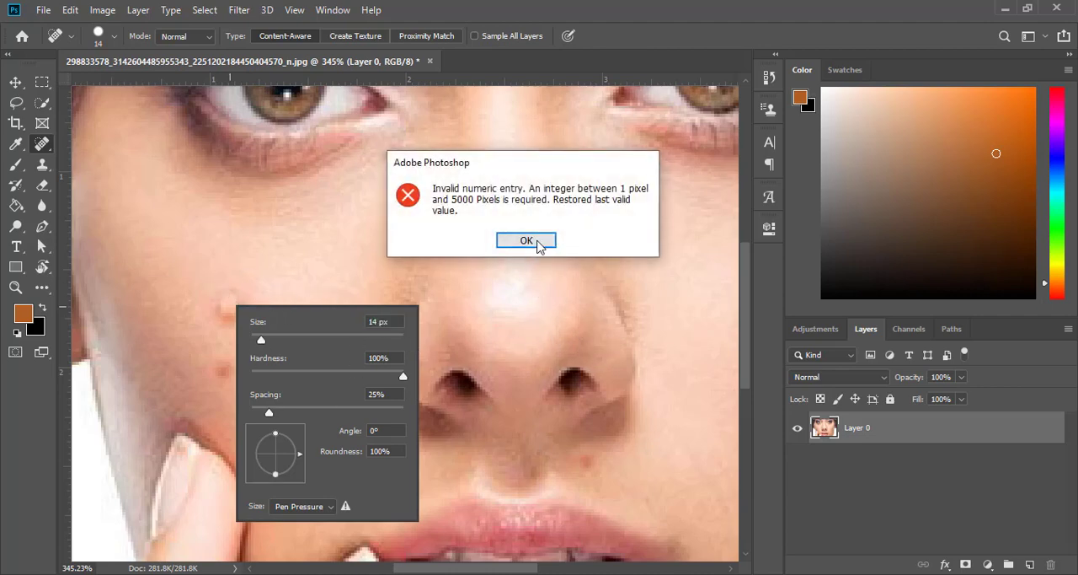
left_click(537, 245)
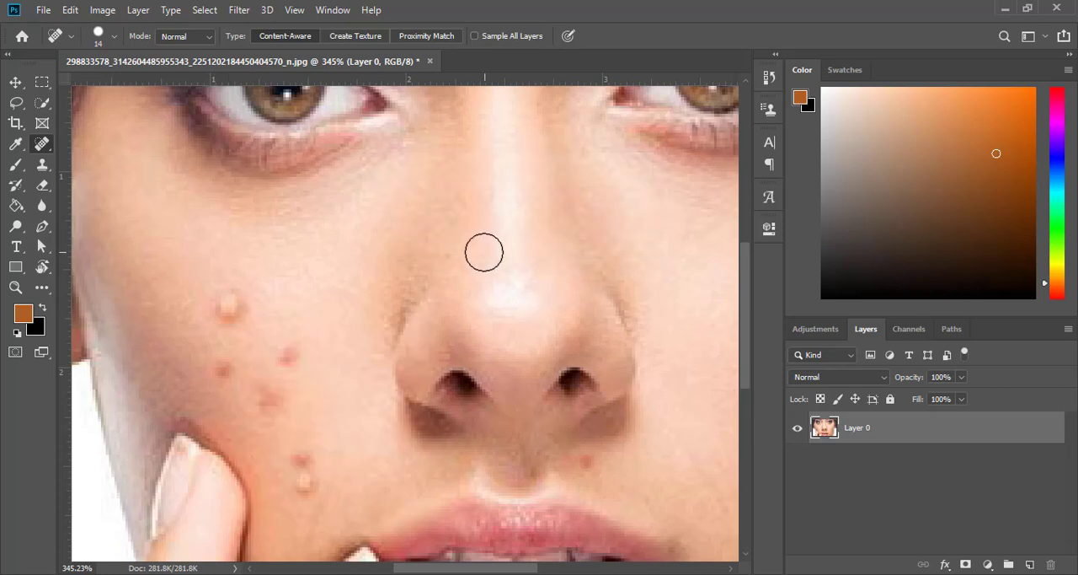
Heal the pimples on the cheek above the fingers and the red spot above the upper lip
left_click(229, 310)
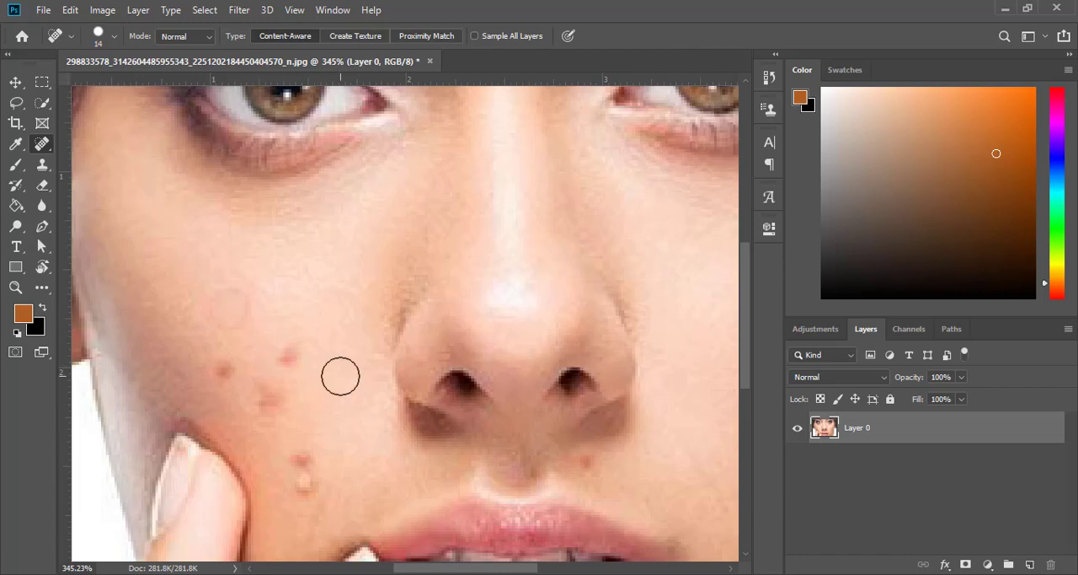
left_click(288, 355)
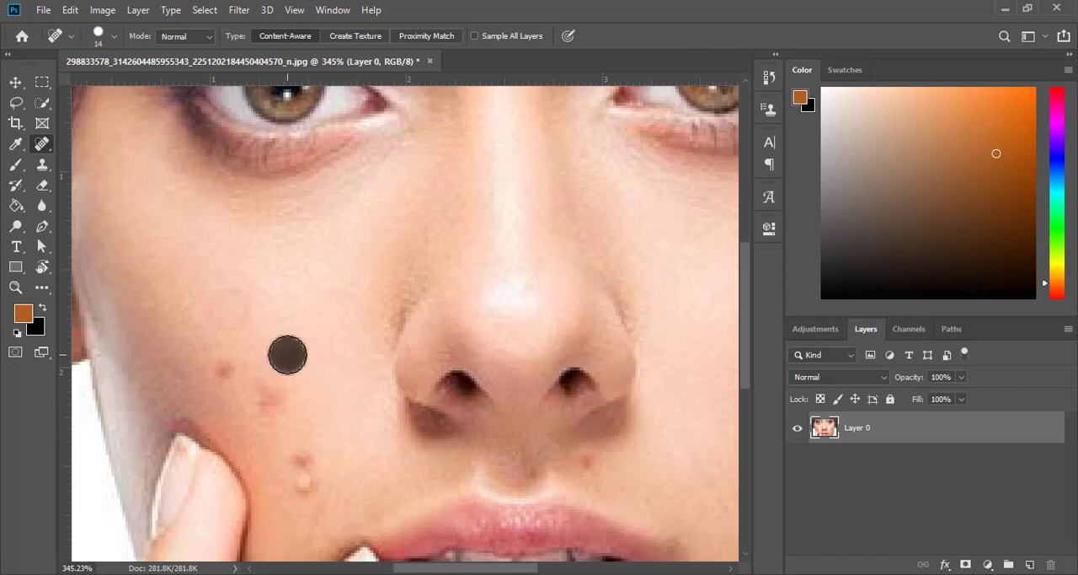
left_click(268, 398)
left_click(226, 368)
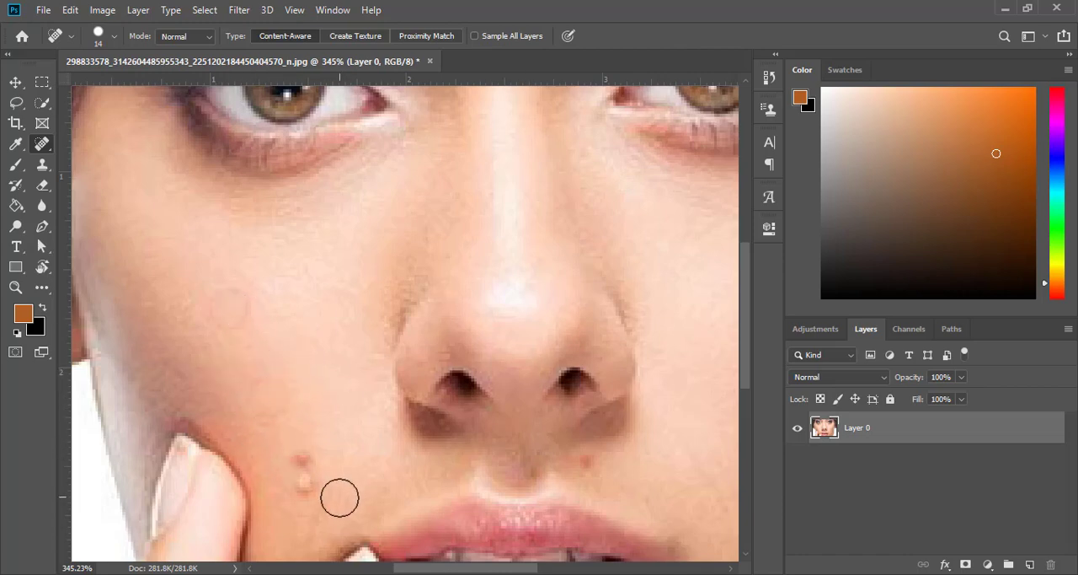
left_click(300, 455)
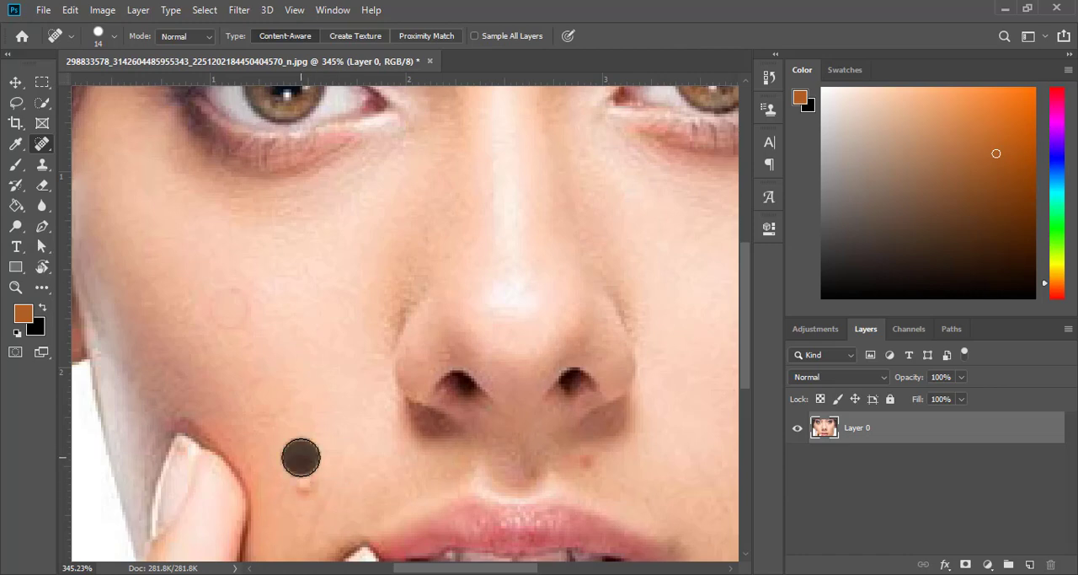
left_click(306, 496)
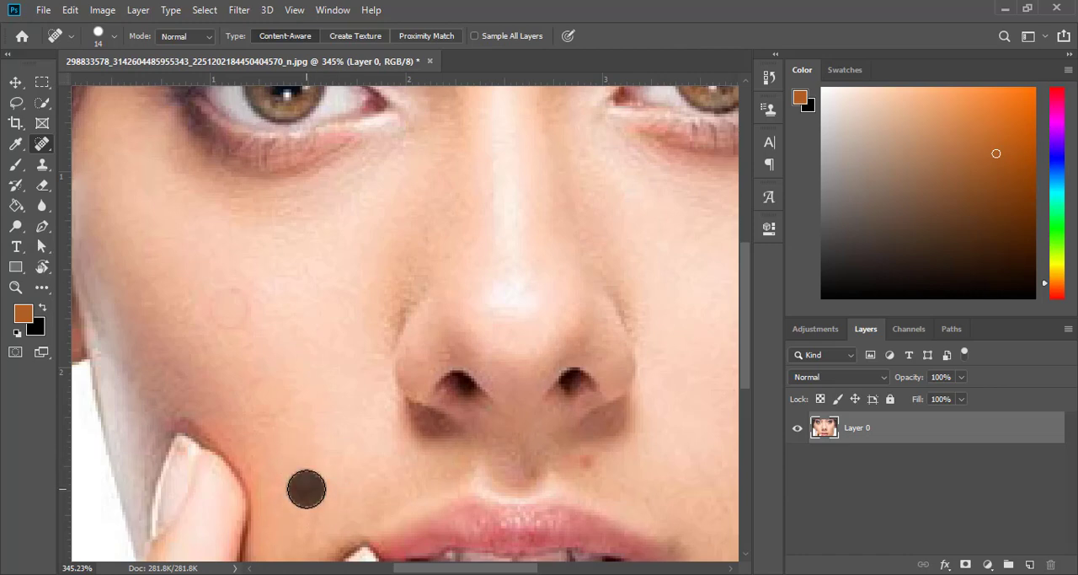
left_click(591, 466)
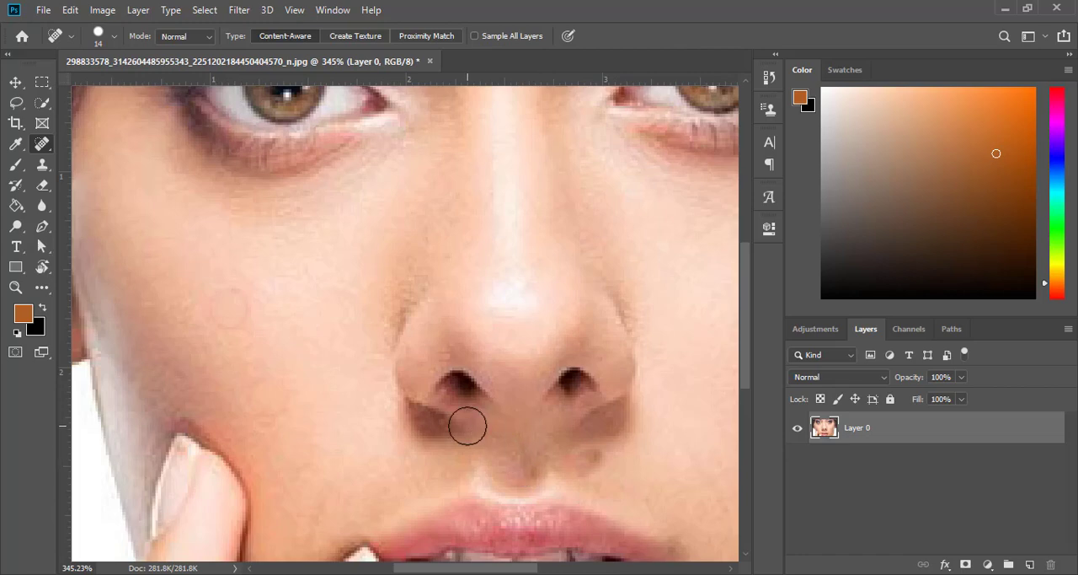
Set the Spot Healing Brush hardness to 70%
scroll(404, 422, "down", 5)
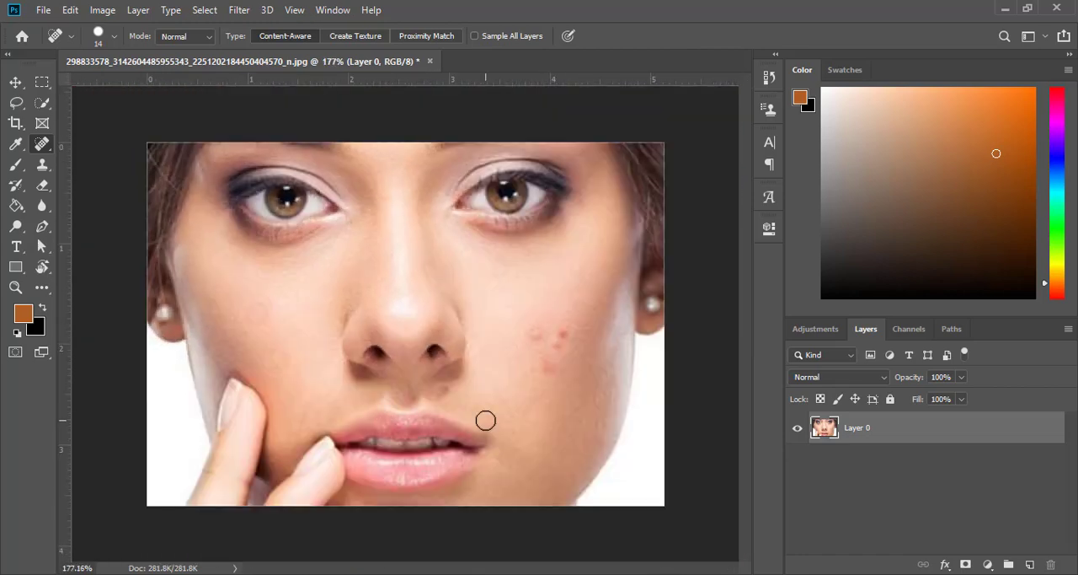
right_click(283, 328)
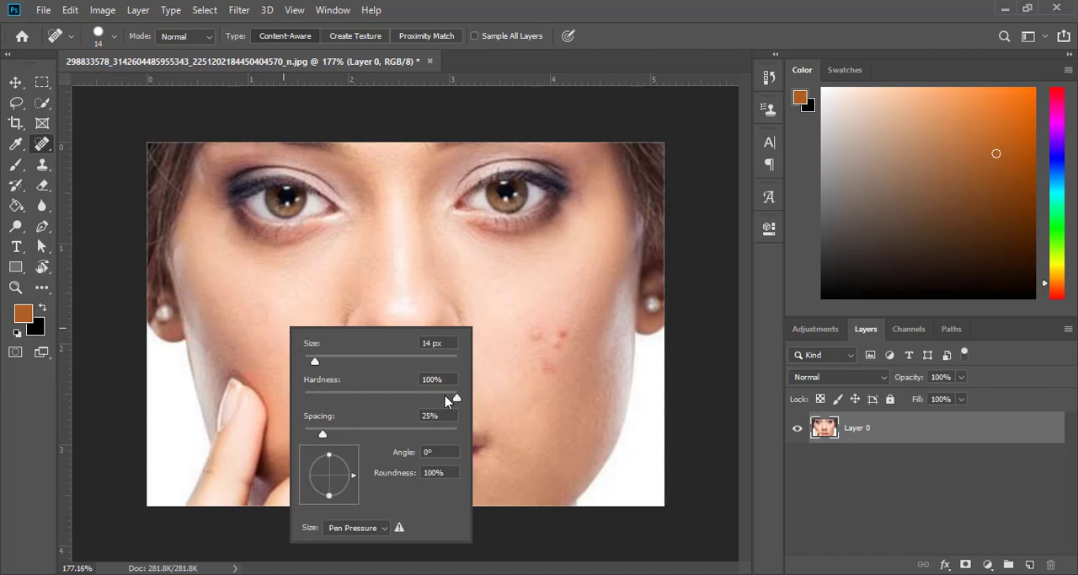
left_click_drag(456, 399, 411, 399)
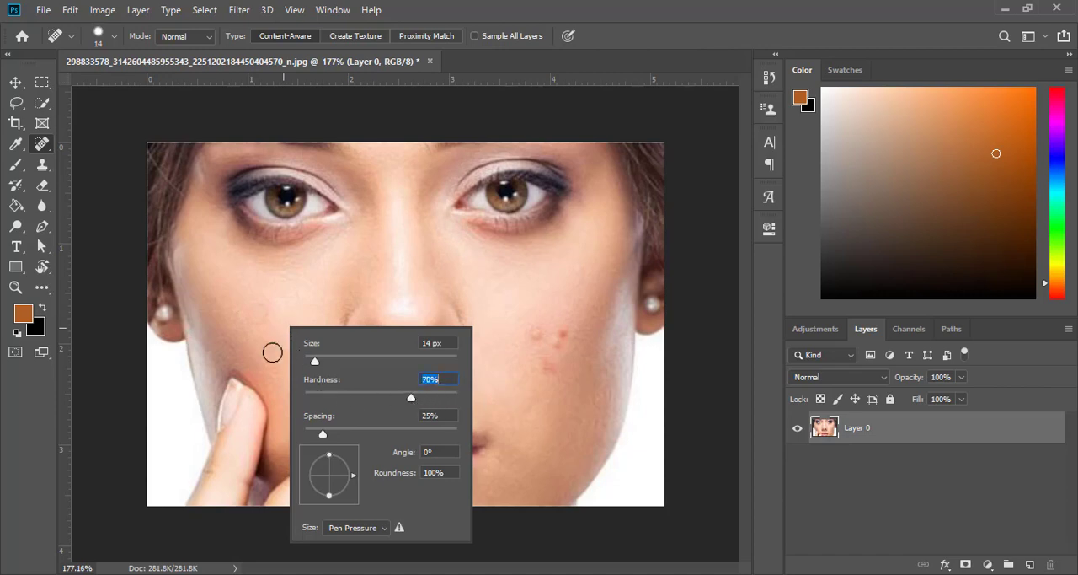
left_click(253, 313)
left_click(248, 305)
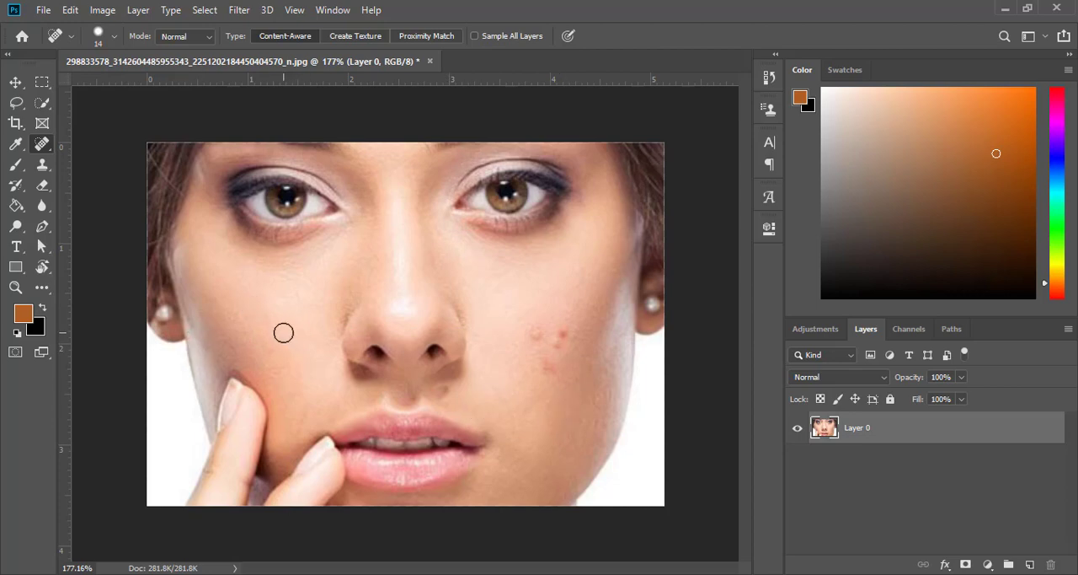
Retouch the faint remaining marks on the cheek just above the fingers with the Spot Healing Brush
scroll(238, 301, "up", 2)
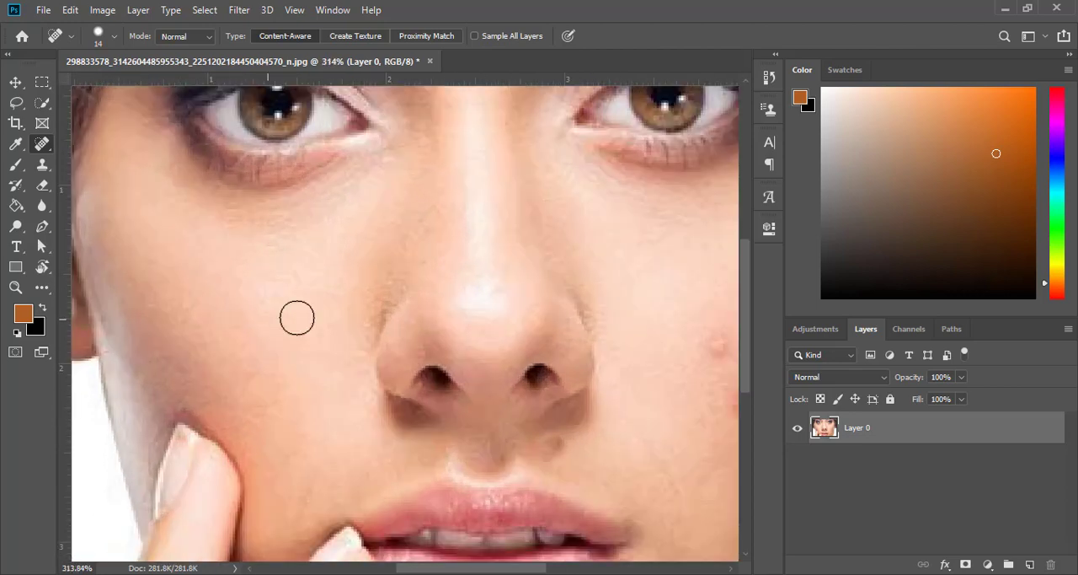
left_click(269, 407)
left_click(255, 378)
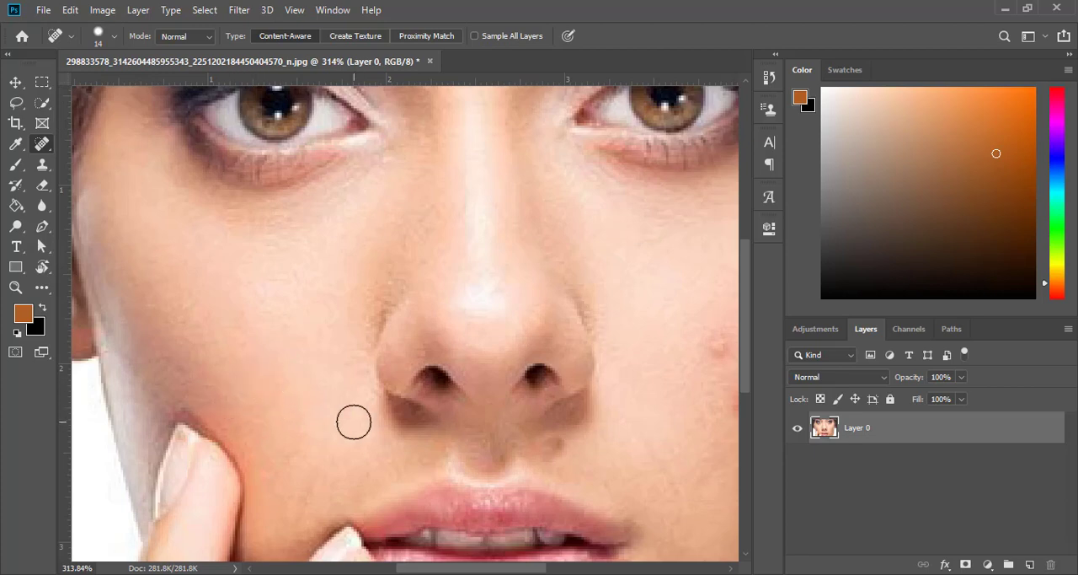
Heal the dark smudge between the nostril and the upper lip
scroll(210, 334, "up", 1)
right_click(238, 331)
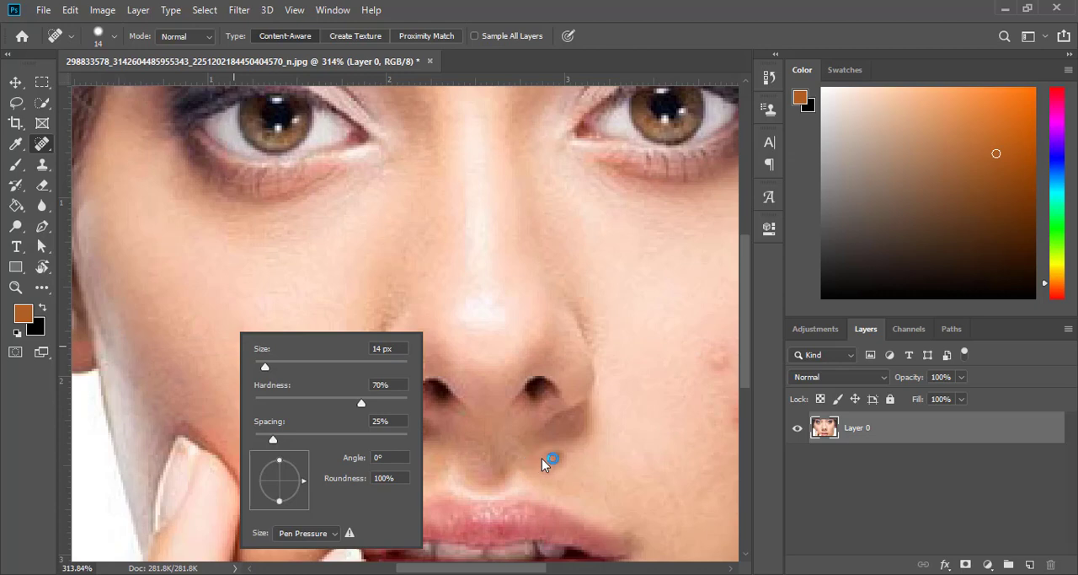
scroll(546, 484, "up", 3)
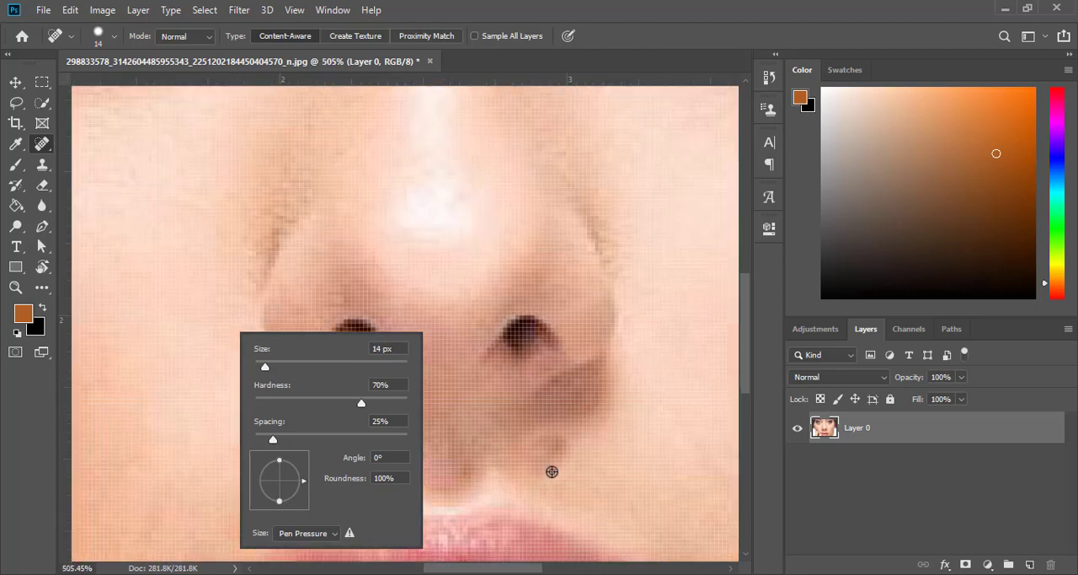
scroll(556, 455, "down", 1)
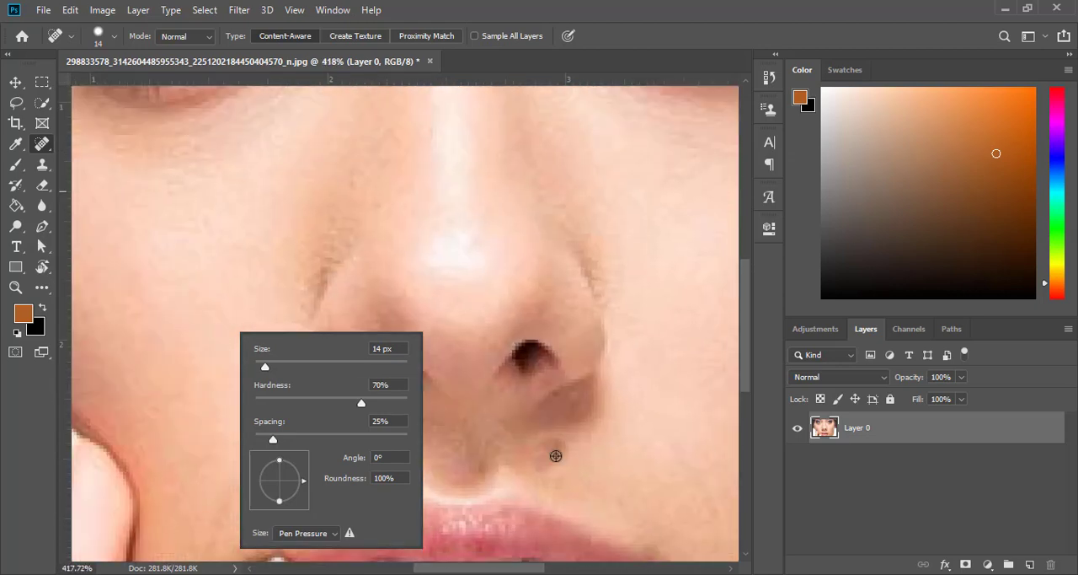
left_click(560, 454)
left_click(538, 459)
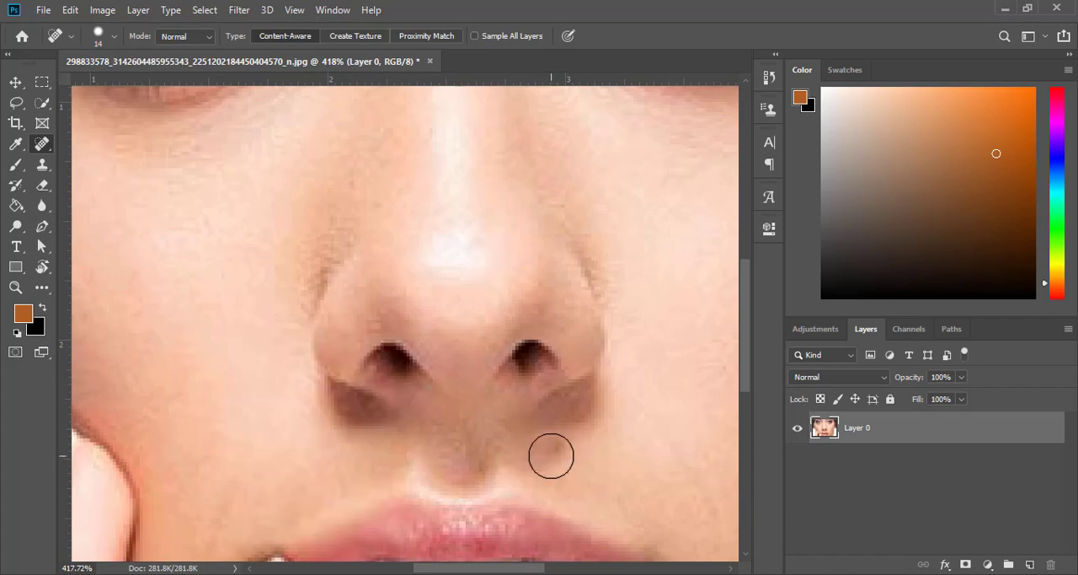
left_click(553, 454)
left_click(556, 435)
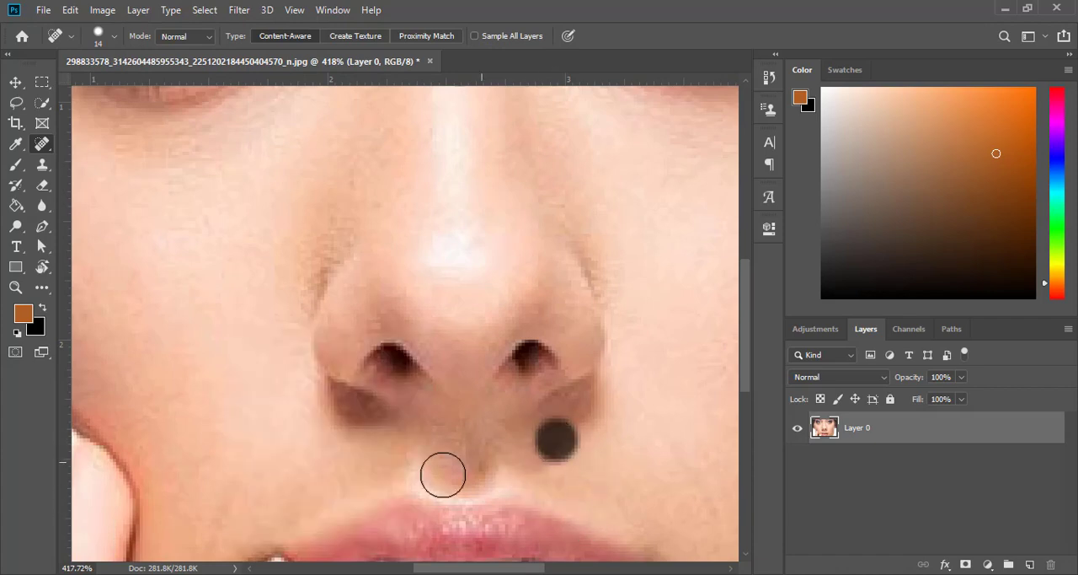
Heal the cluster of red pimples on the cheek opposite the hand
scroll(535, 477, "down", 3)
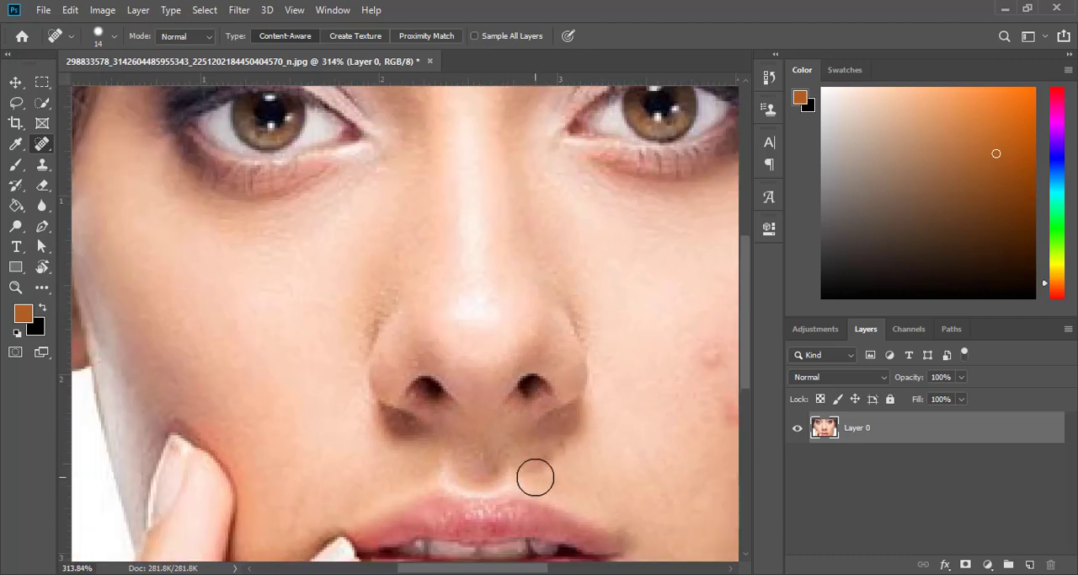
scroll(611, 361, "up", 4)
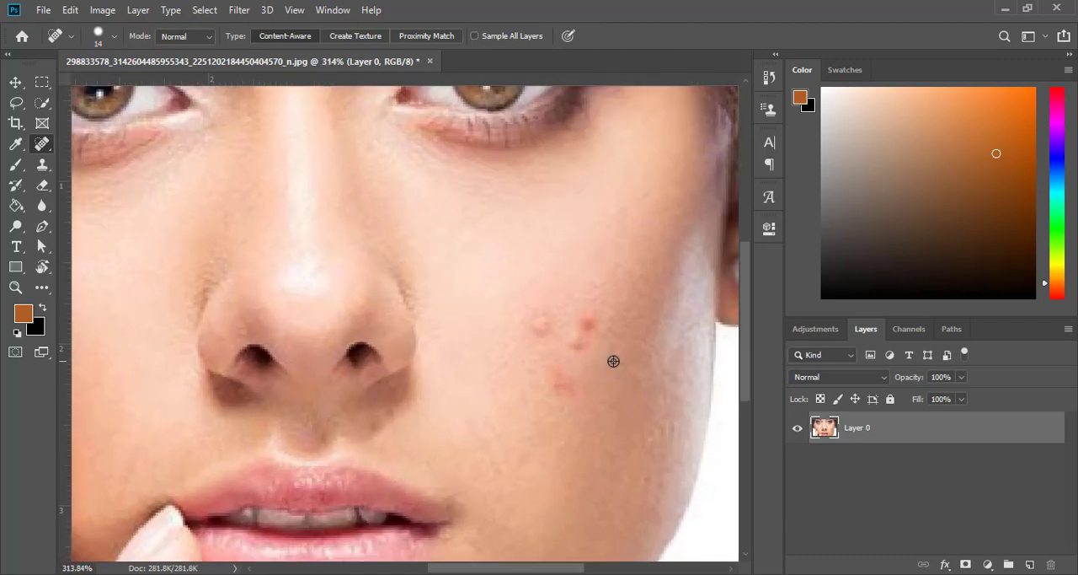
left_click(505, 308)
left_click(505, 307)
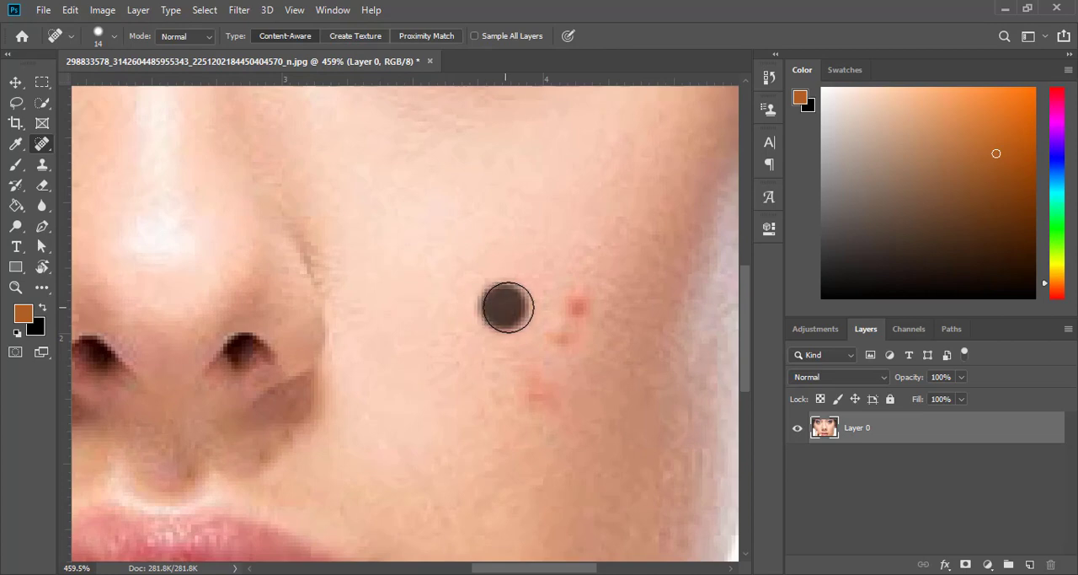
left_click(578, 300)
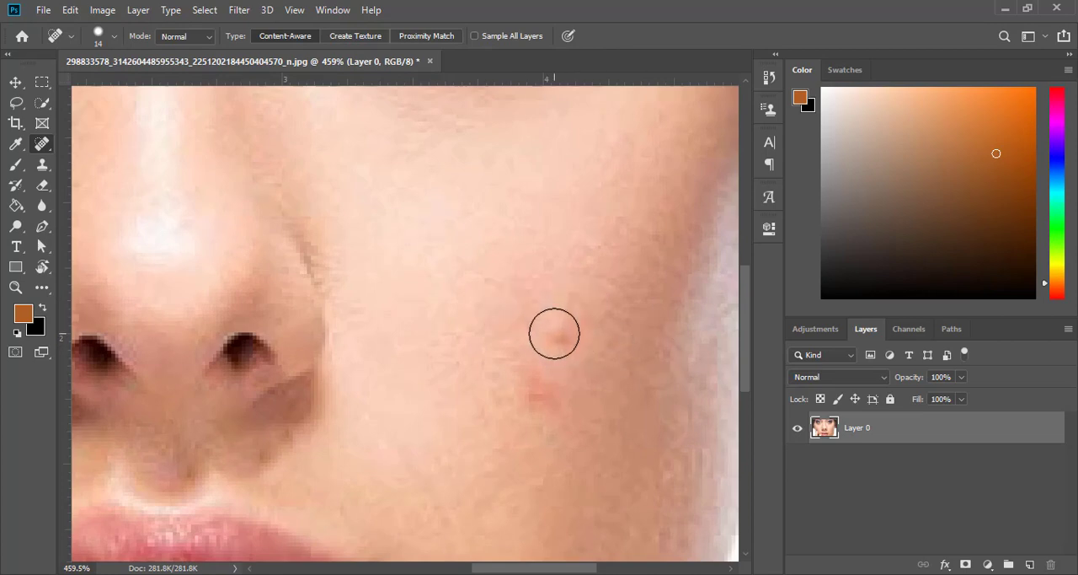
left_click(551, 331)
left_click(526, 393)
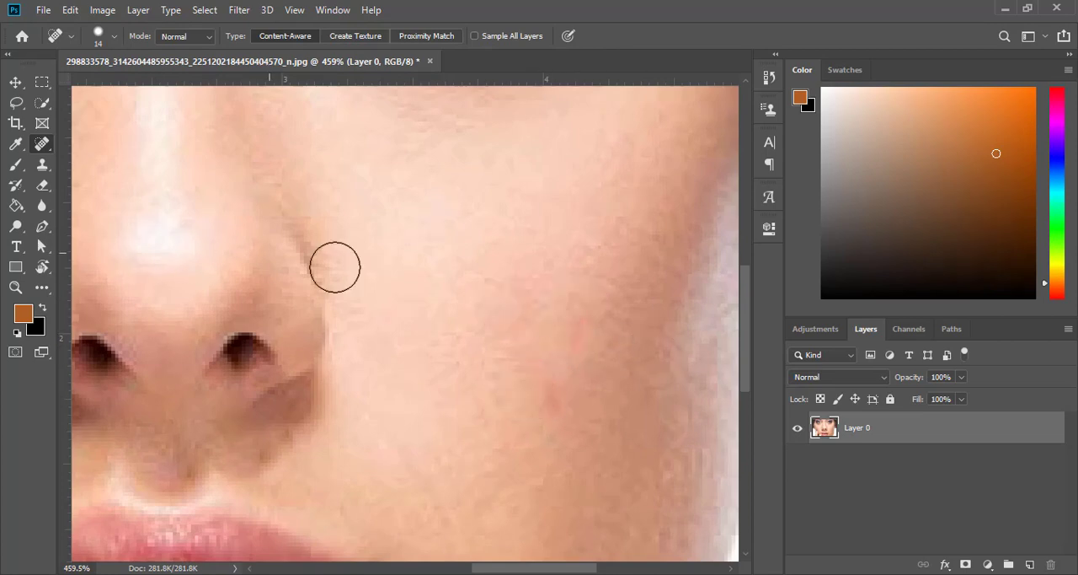
Touch up the last reddish spot on the cheek opposite the hand and the skin just below the nostril
scroll(488, 346, "down", 1)
scroll(488, 346, "down", 2)
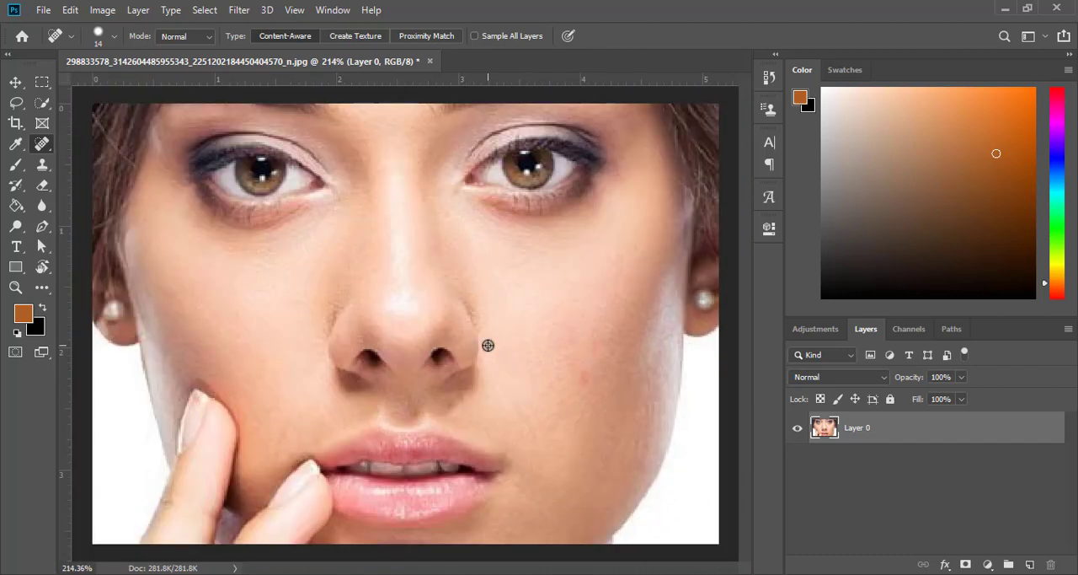
left_click(539, 369)
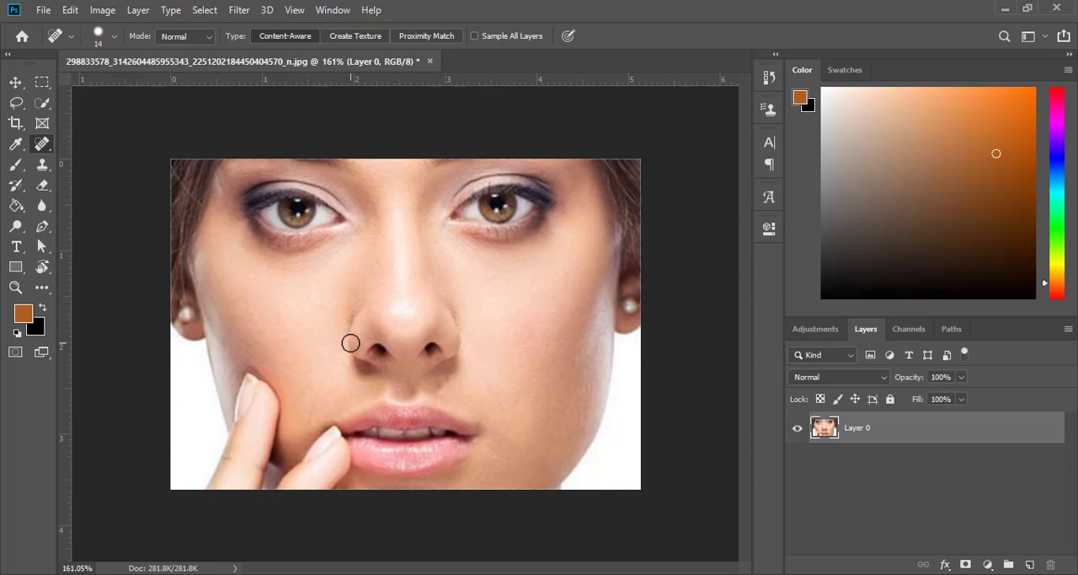
left_click(444, 368)
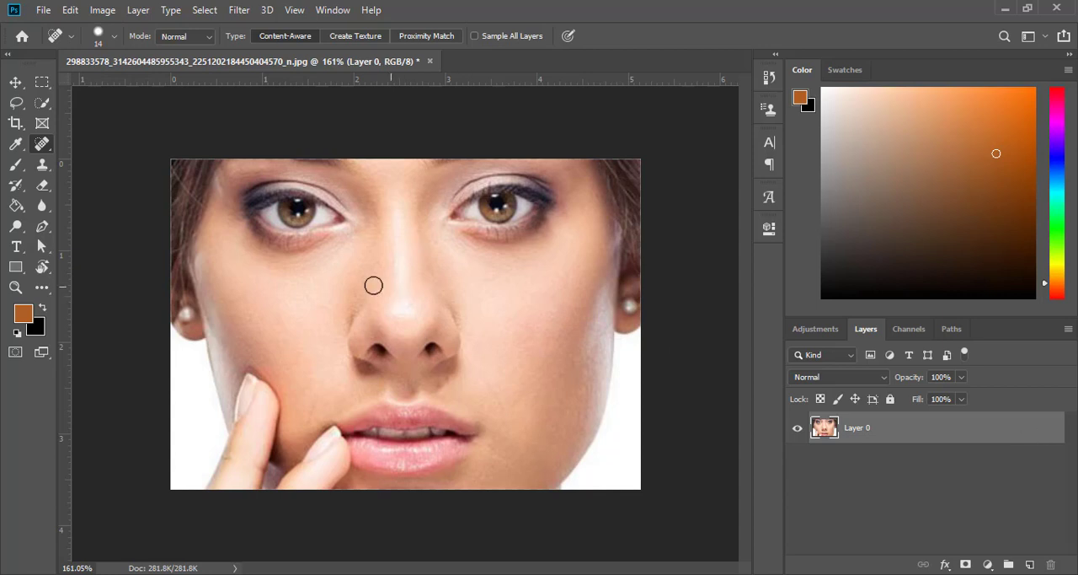
right_click(45, 145)
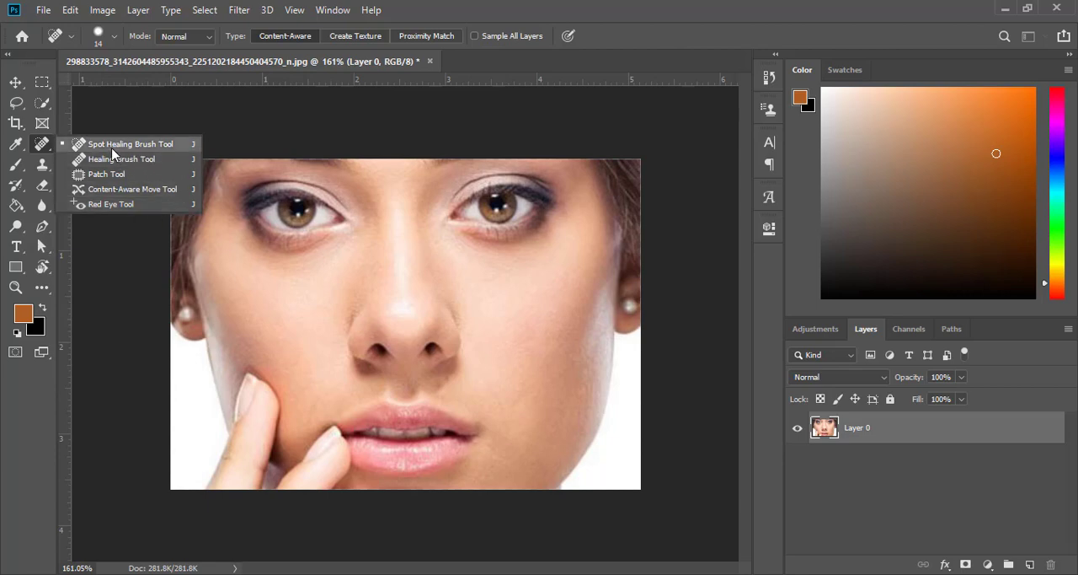
left_click(182, 149)
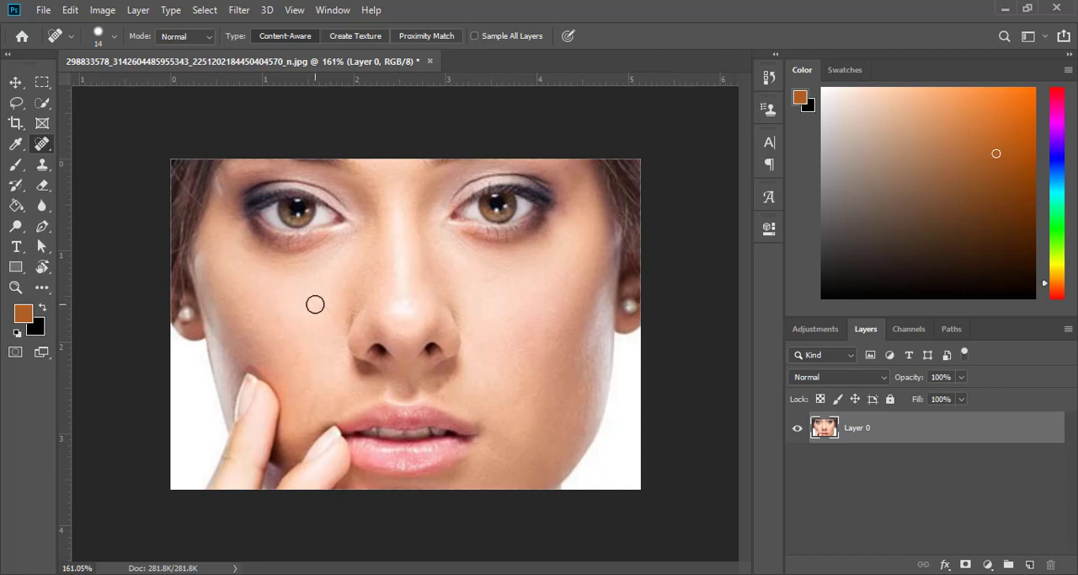